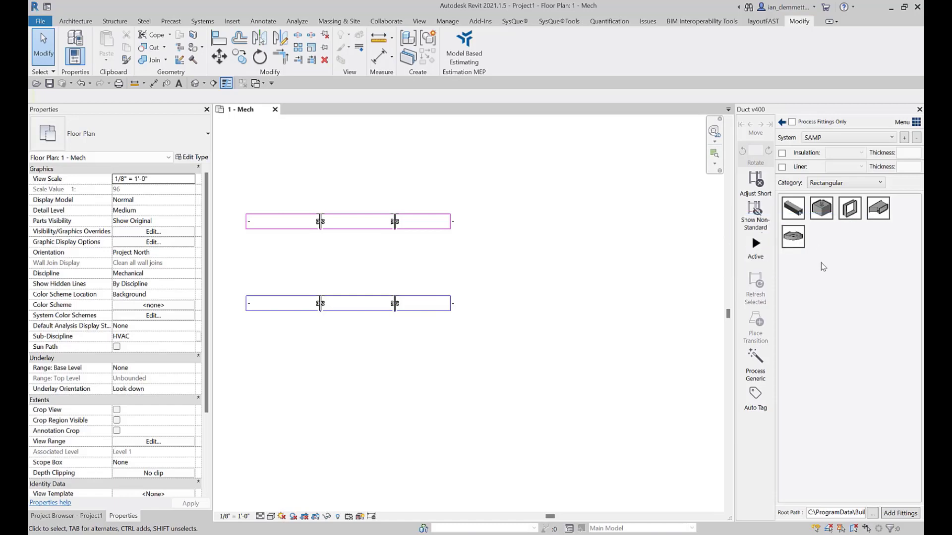
Place a 90° Elbow from the Duct v400 palette right of the upper duct, then cancel placement.
left_click(41, 23)
mouse_move(56, 91)
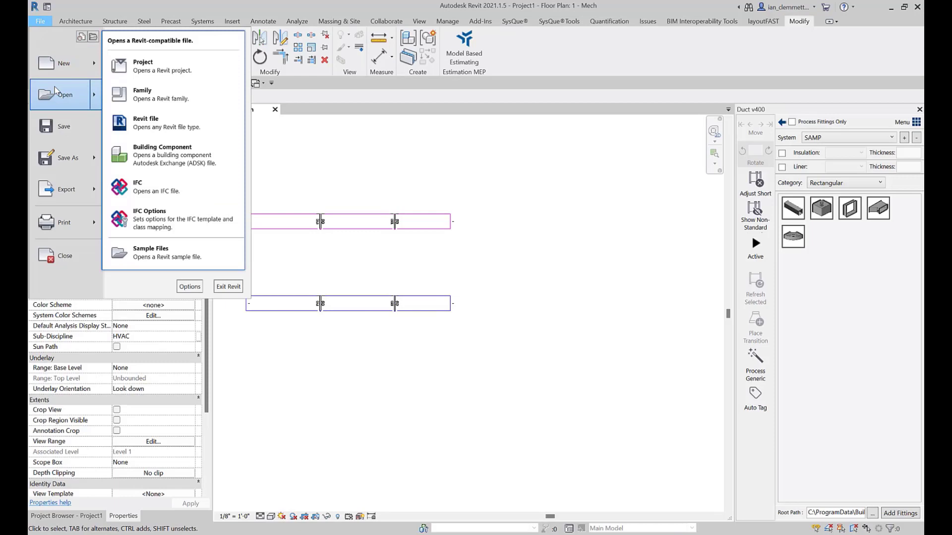
left_click(565, 235)
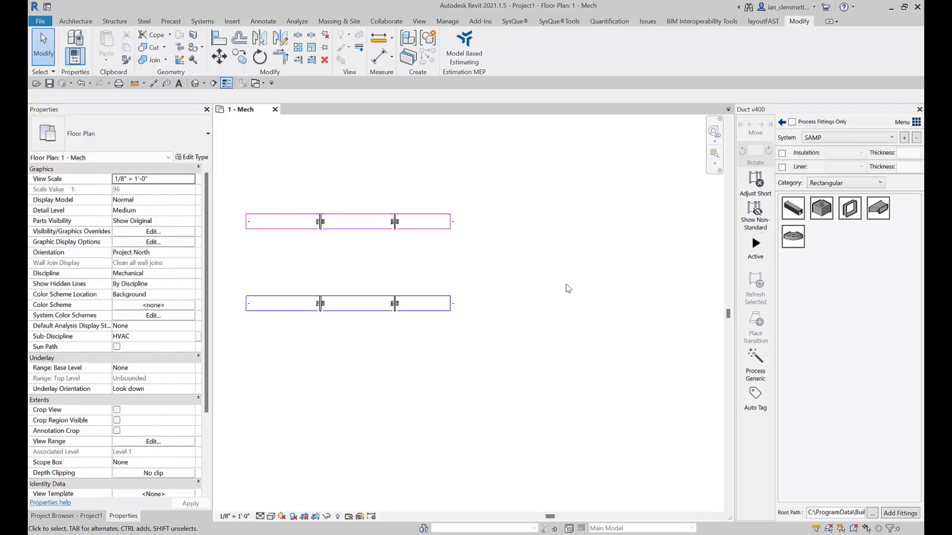
left_click(821, 211)
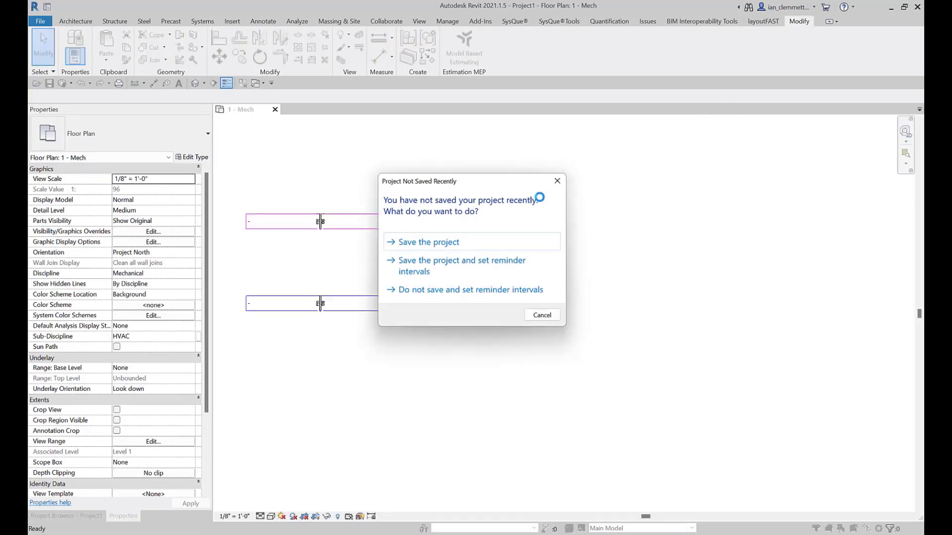
left_click(541, 315)
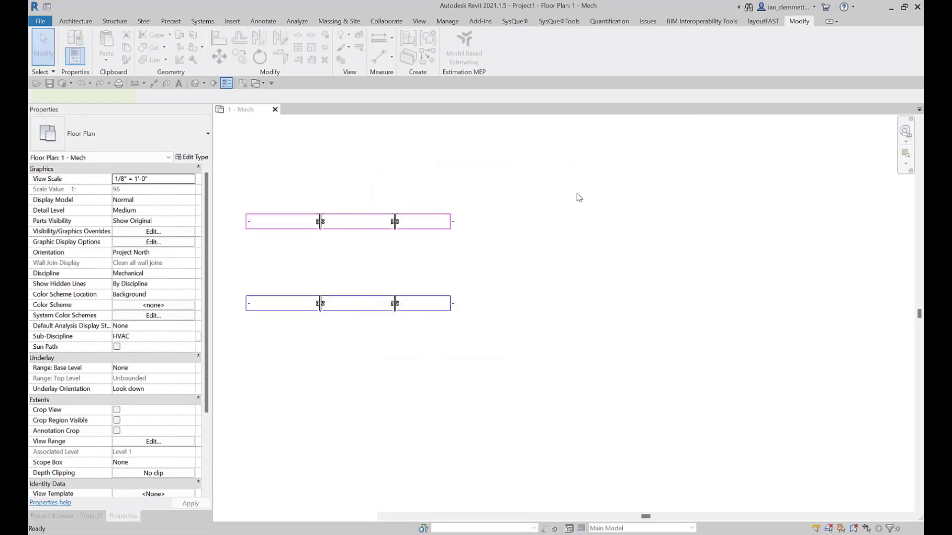
left_click(528, 197)
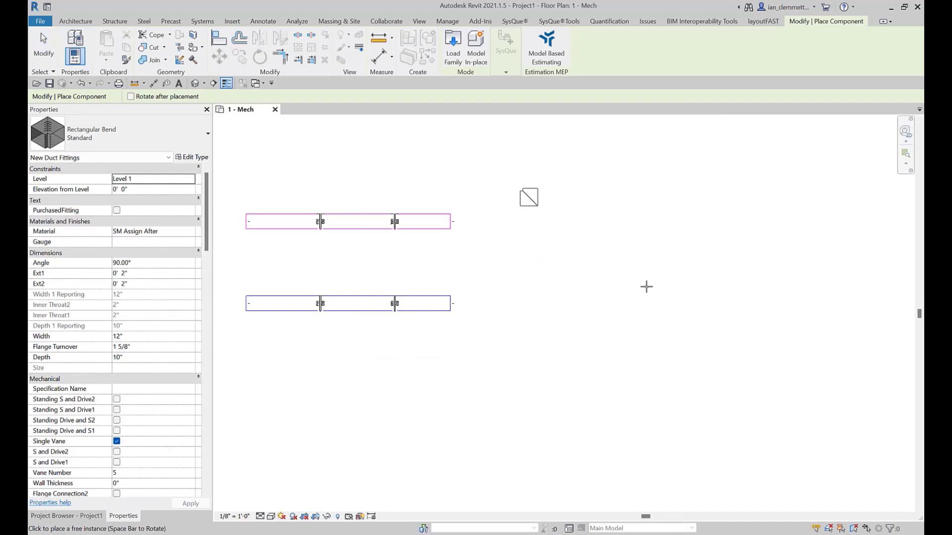
right_click(520, 262)
left_click(533, 266)
right_click(533, 272)
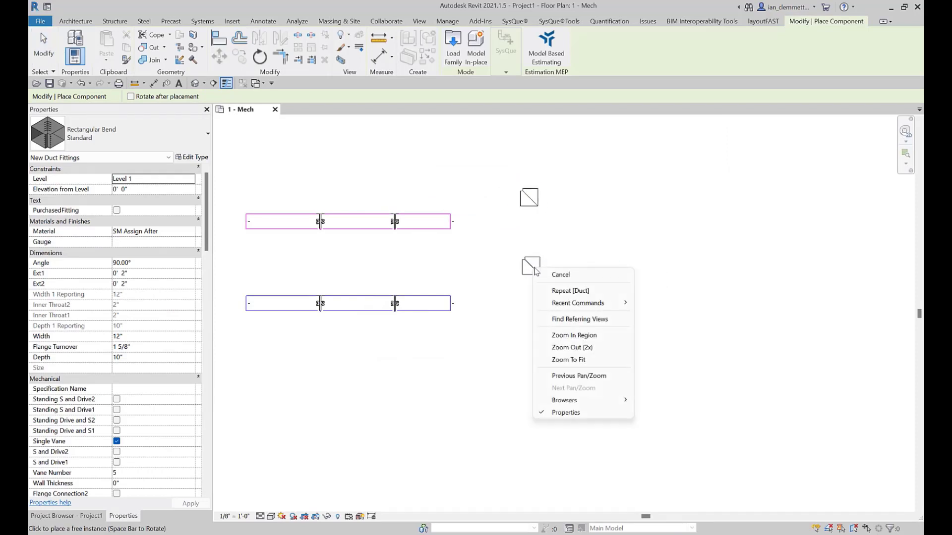
left_click(555, 273)
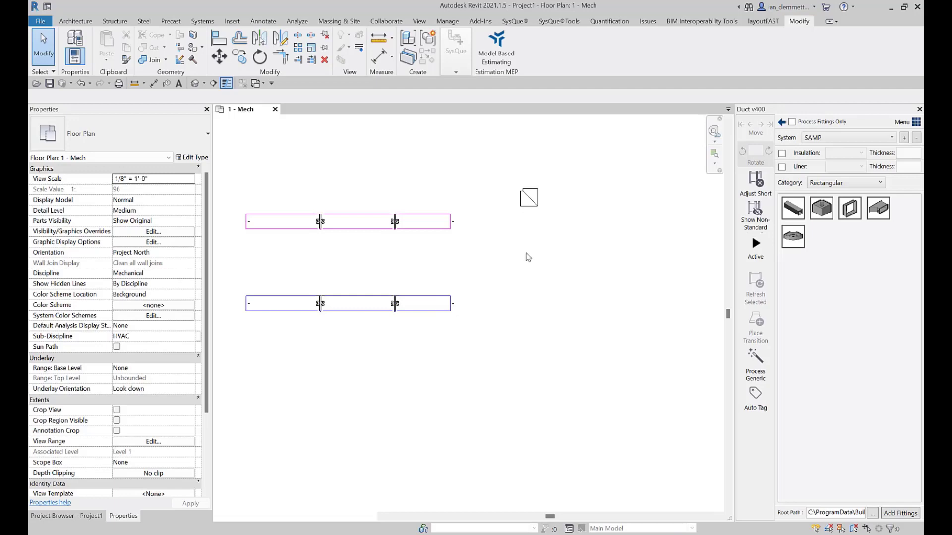
Select the placed Rectangular Bend elbow fitting.
left_click(528, 197)
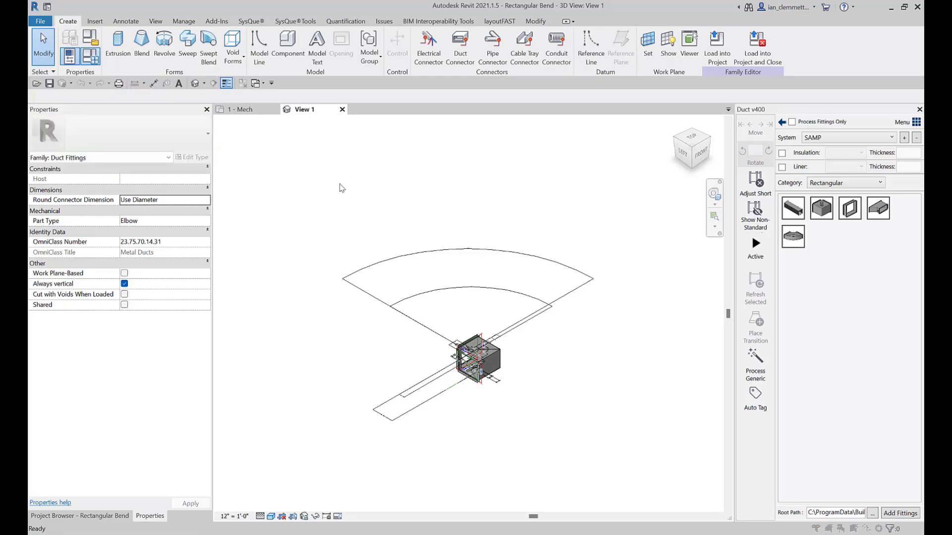
In Family Types (FT), set both Ext1 and Ext2 default values to 6 inches.
key("f")
key("t")
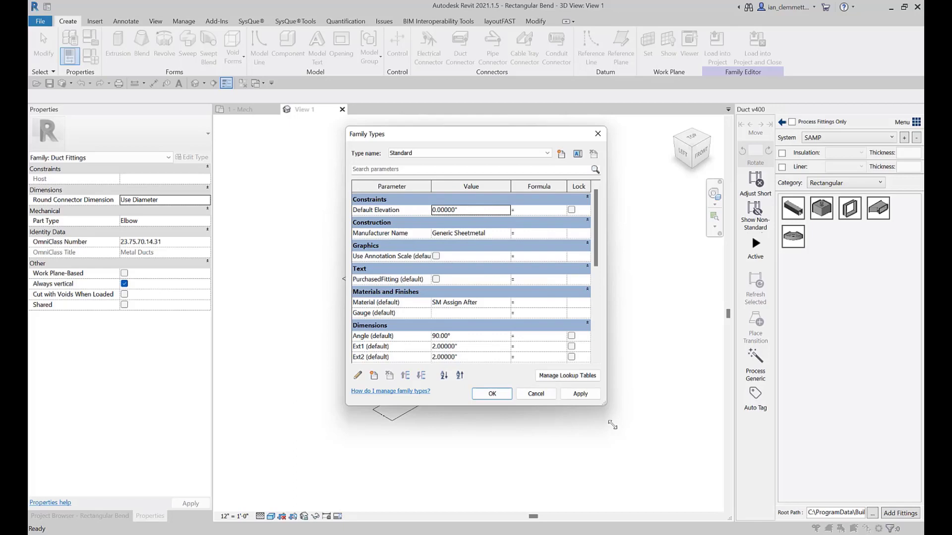
left_click_drag(604, 404, 745, 500)
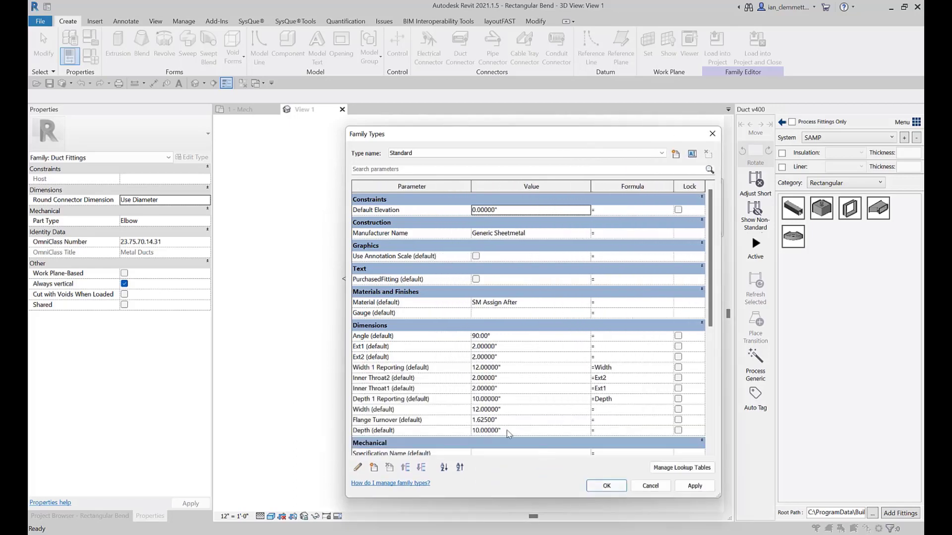
left_click(503, 348)
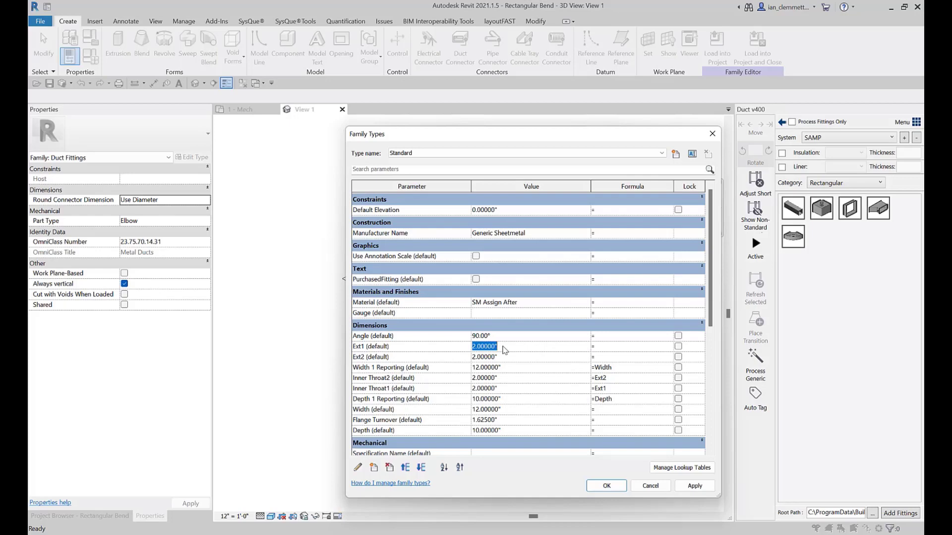
type("6")
key("Return")
type("6")
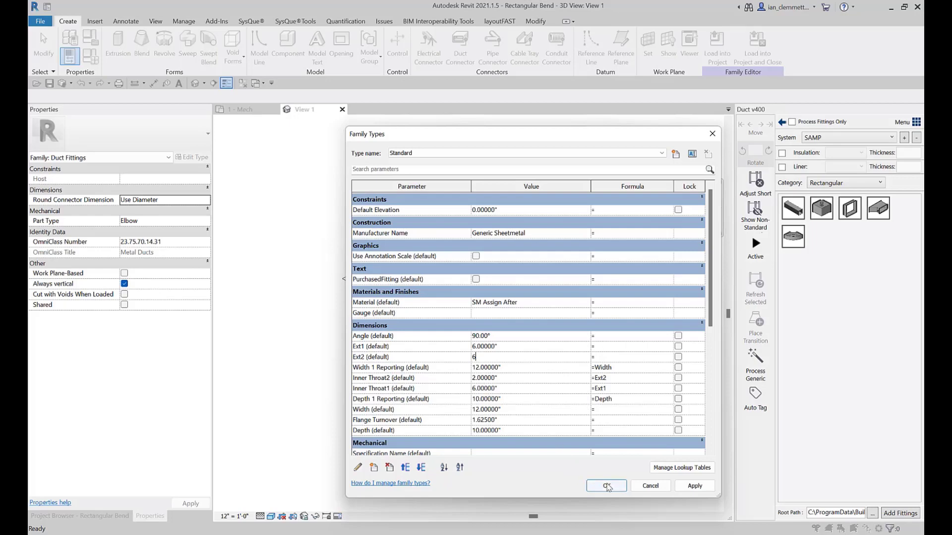
left_click(532, 468)
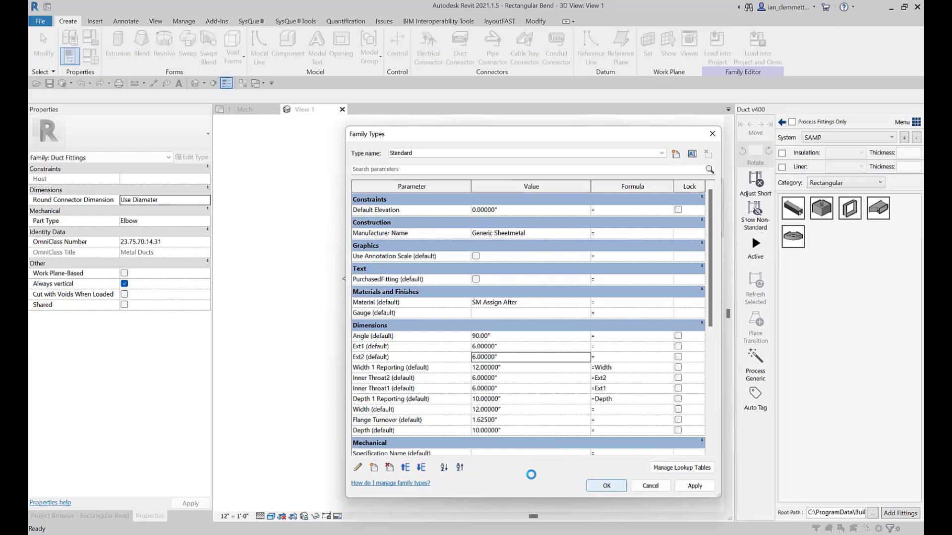
Confirm Family Types, then load the family into the project and close it without saving.
key("Return")
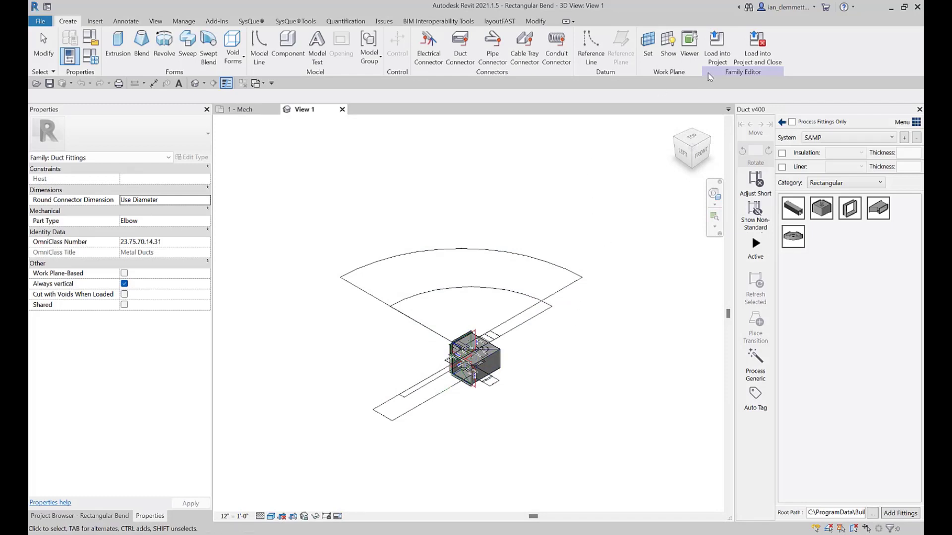
left_click(749, 48)
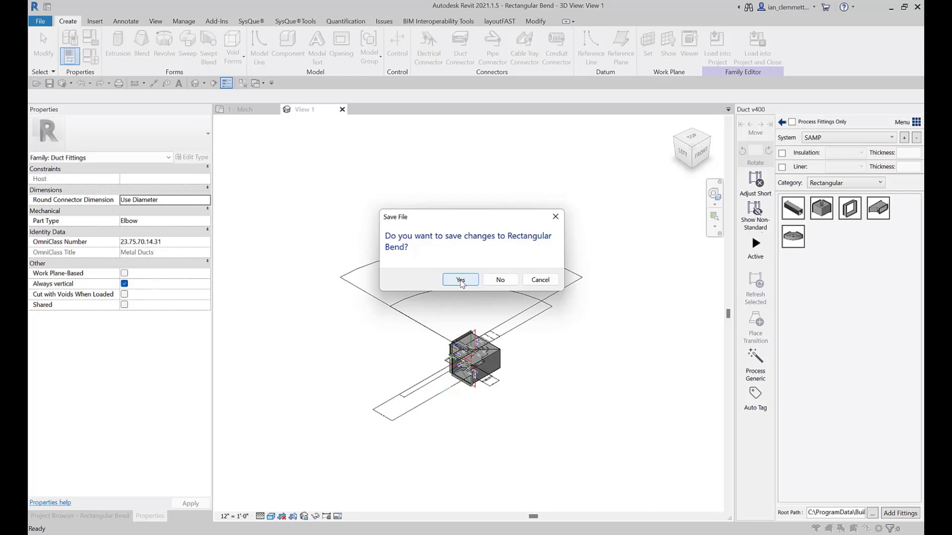
left_click(500, 280)
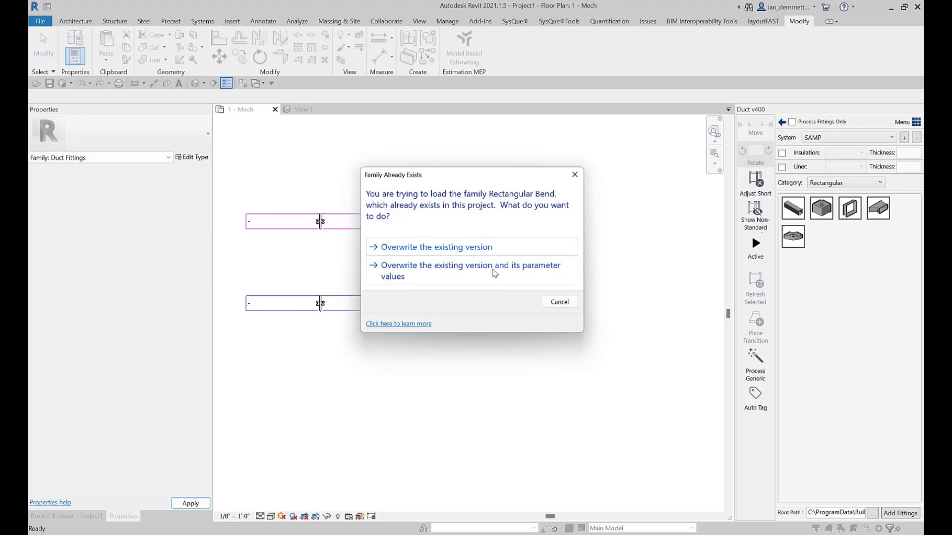
Choose 'Overwrite the existing version and its parameter values' for the Rectangular Bend family.
left_click(468, 273)
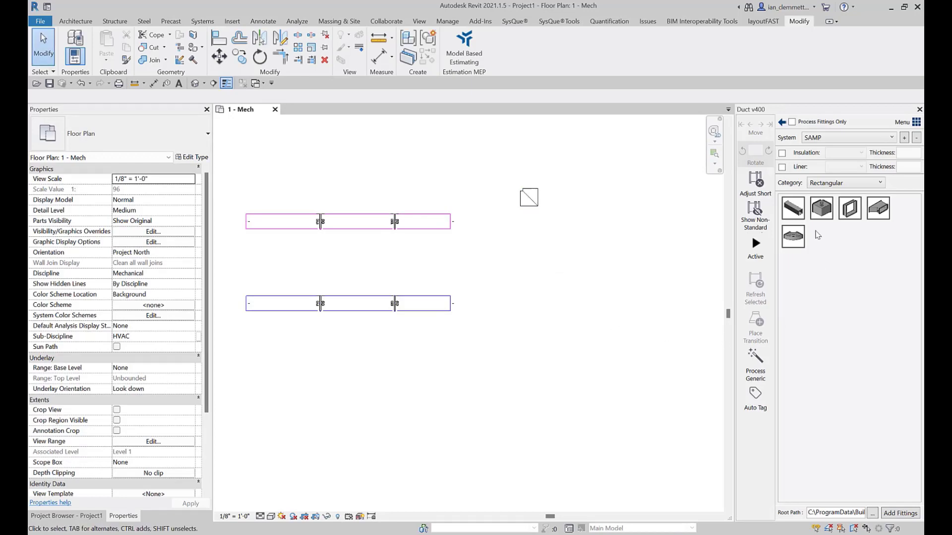
Place another rectangular elbow below the first one using CM, then cancel placement.
key("c")
key("m")
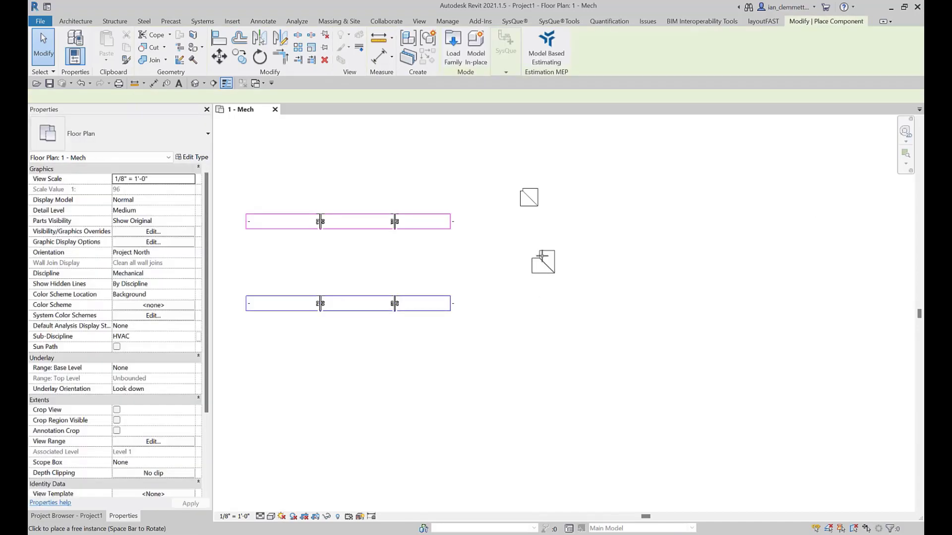
left_click(539, 248)
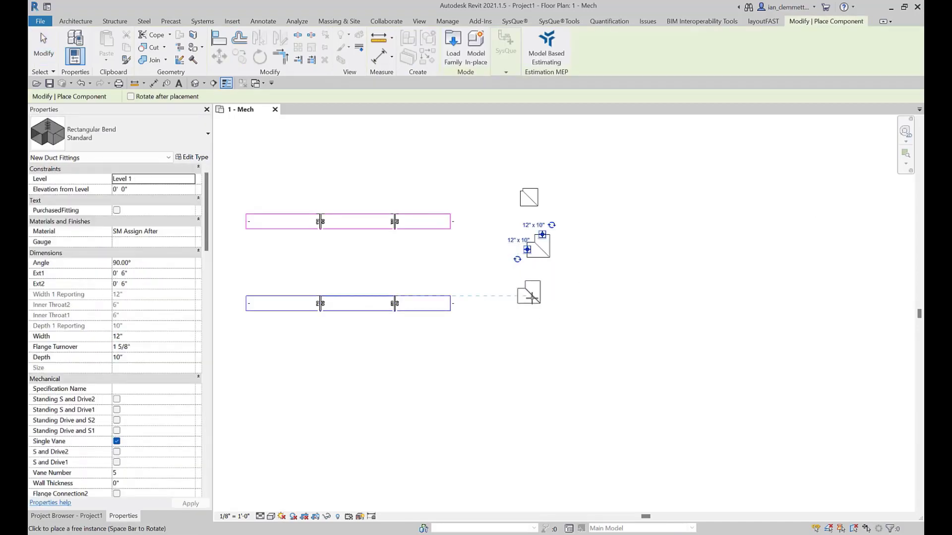
right_click(532, 296)
left_click(570, 305)
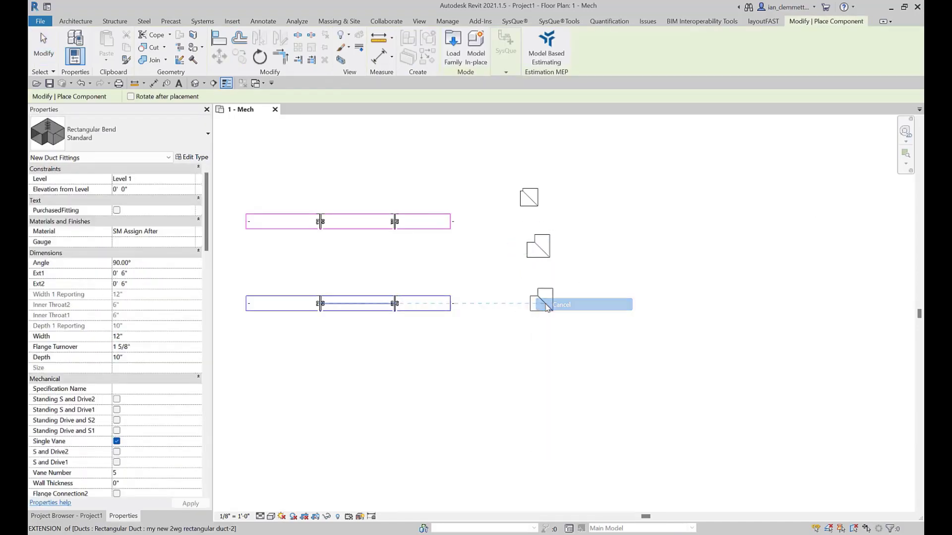
right_click(541, 299)
left_click(574, 311)
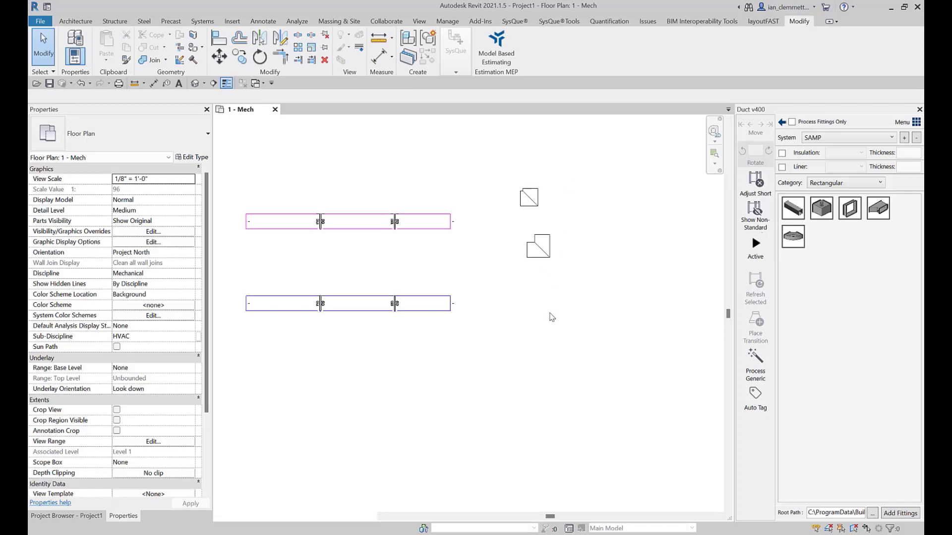
Set the new elbow's Ext1 to 12" in Properties, leaving Ext2 at 6".
left_click(539, 248)
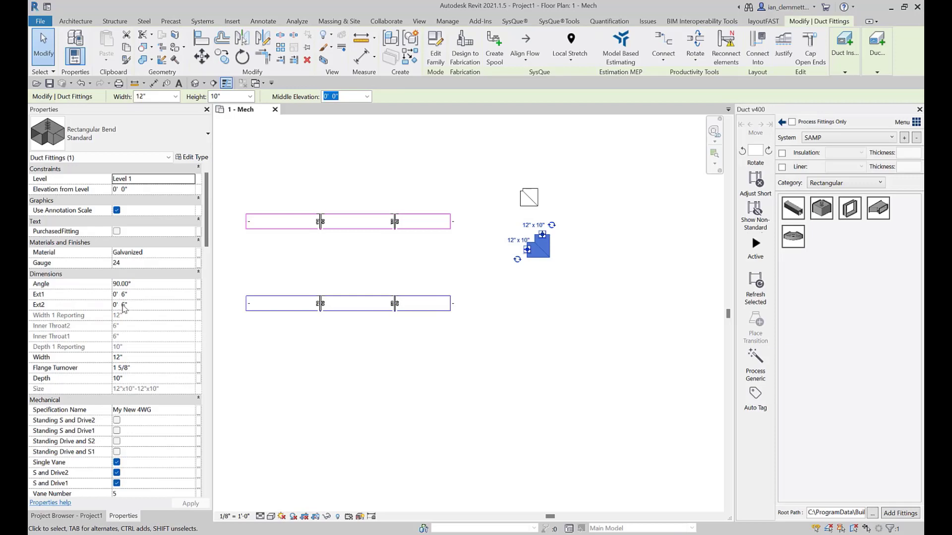
left_click(135, 296)
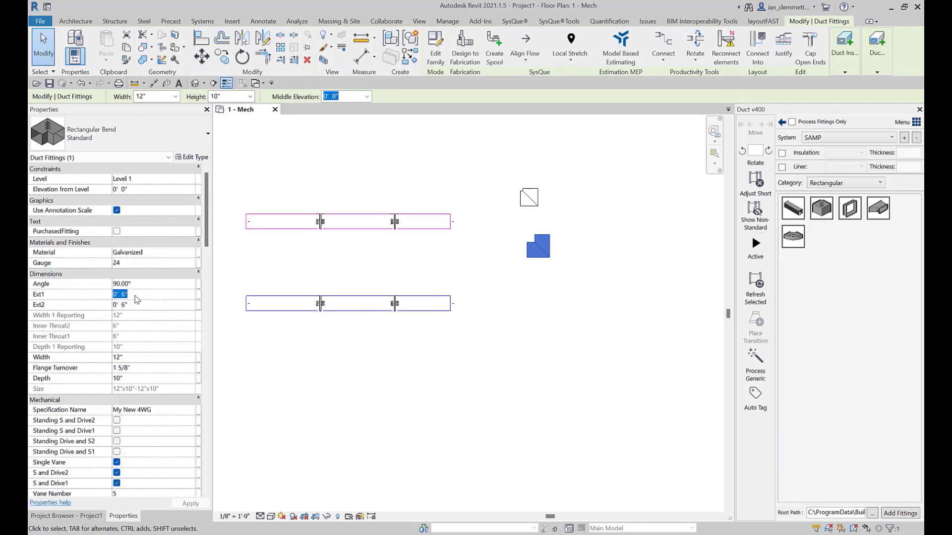
type("12\"")
key("Return")
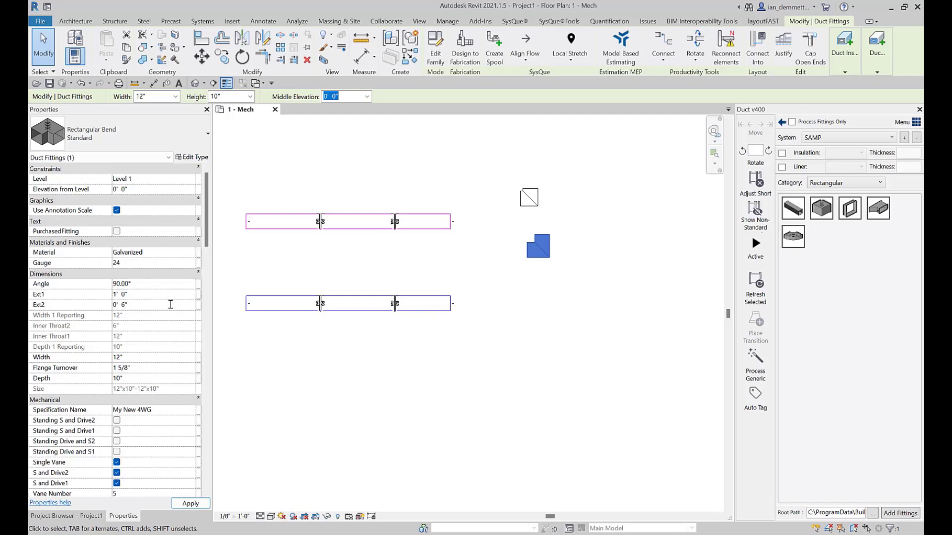